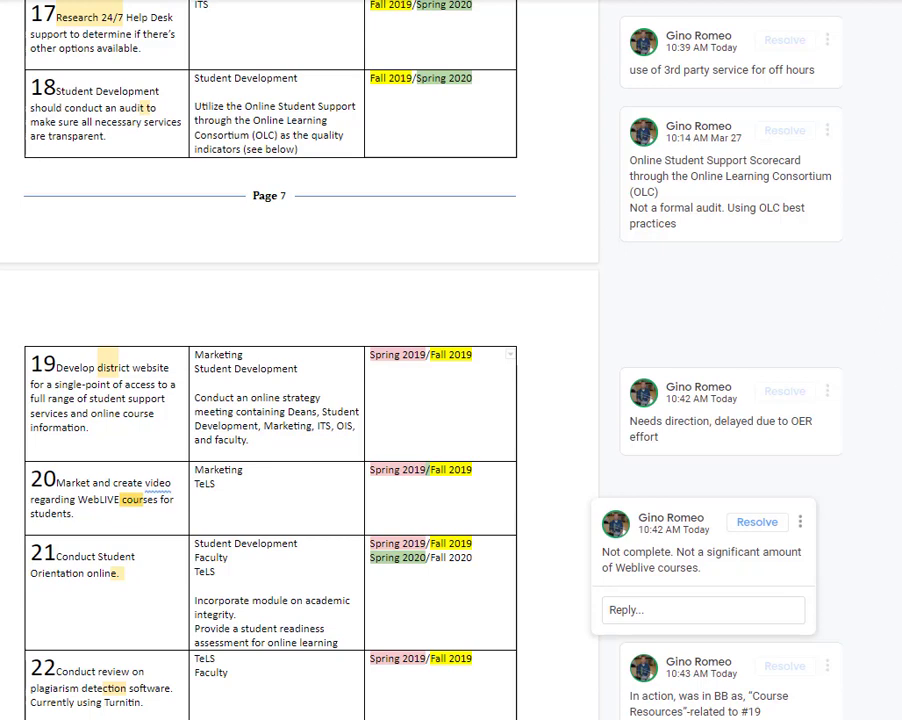
Step: Scroll to the Faculty Support Guidelines table to view items 23–24 and their status comments
{"action": "scroll", "coordinate": [270, 400], "scroll_direction": "down", "scroll_amount": 4}
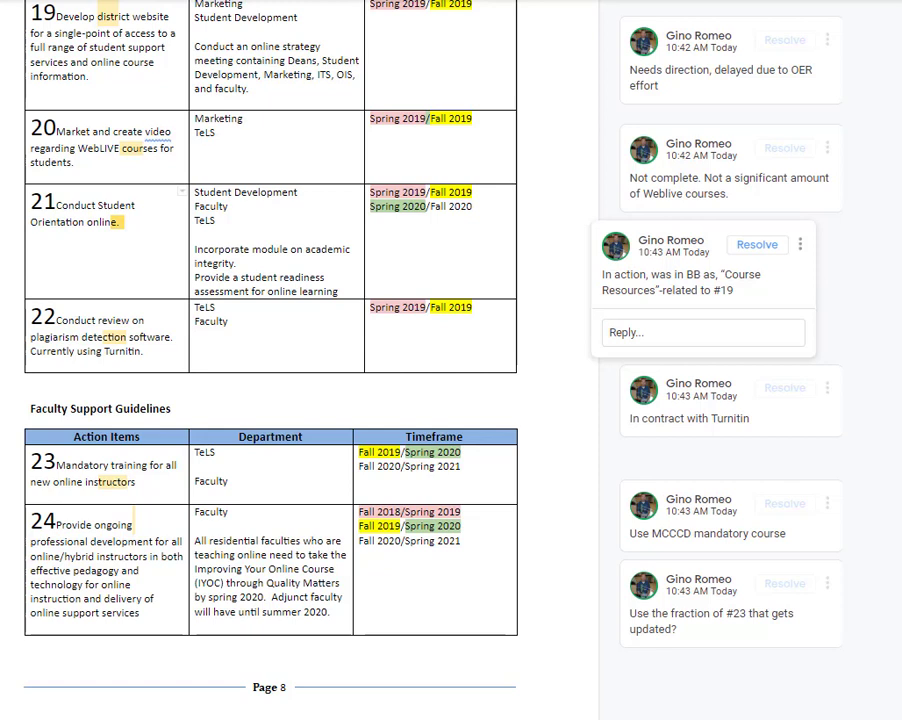
Step: Scroll past the Page 8 break to show item 25 at the top of the next page
{"action": "scroll", "coordinate": [300, 360], "scroll_direction": "down", "scroll_amount": 5}
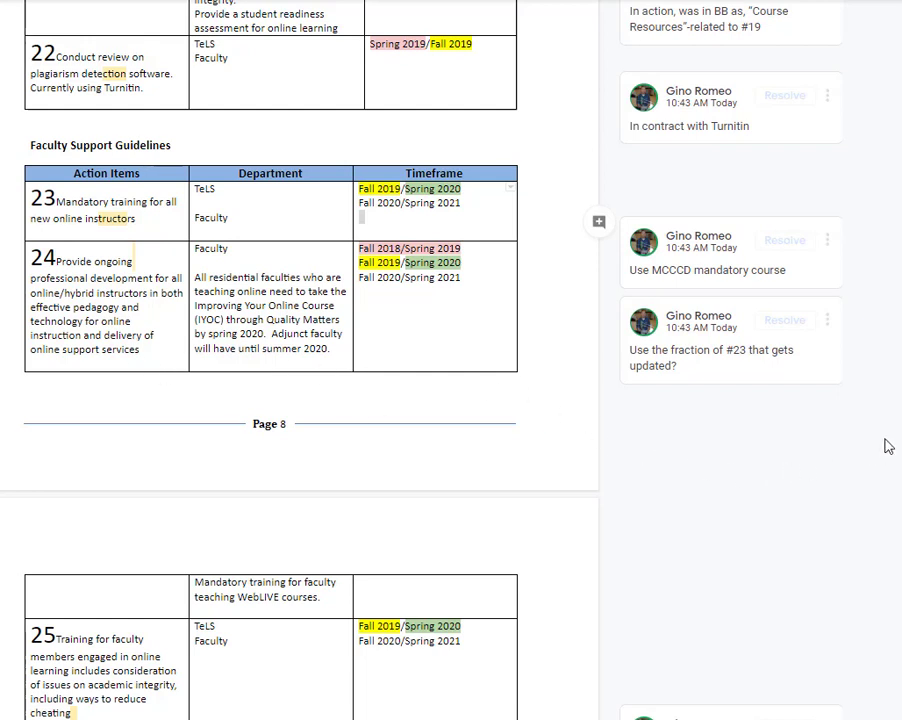
Step: Select item 26's 'incorporated in #23 & #24' comment and advance to the 57 sec tip comment
{"action": "scroll", "coordinate": [882, 443], "scroll_direction": "down", "scroll_amount": 5}
{"action": "left_click", "coordinate": [561, 418]}
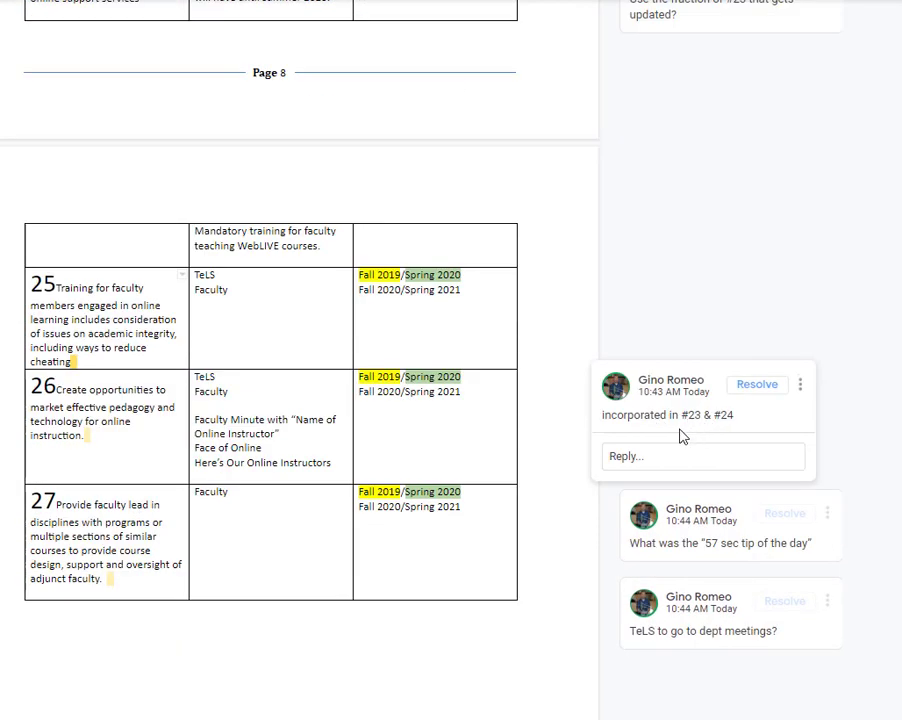
{"action": "key", "text": "Down"}
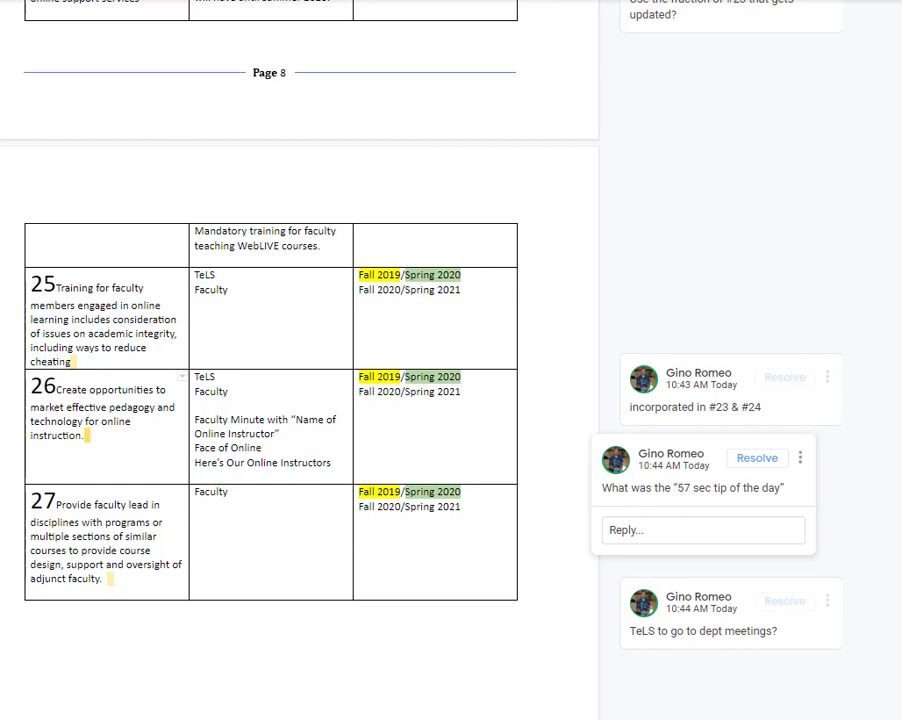
{"action": "scroll", "coordinate": [300, 360], "scroll_direction": "down", "scroll_amount": 3}
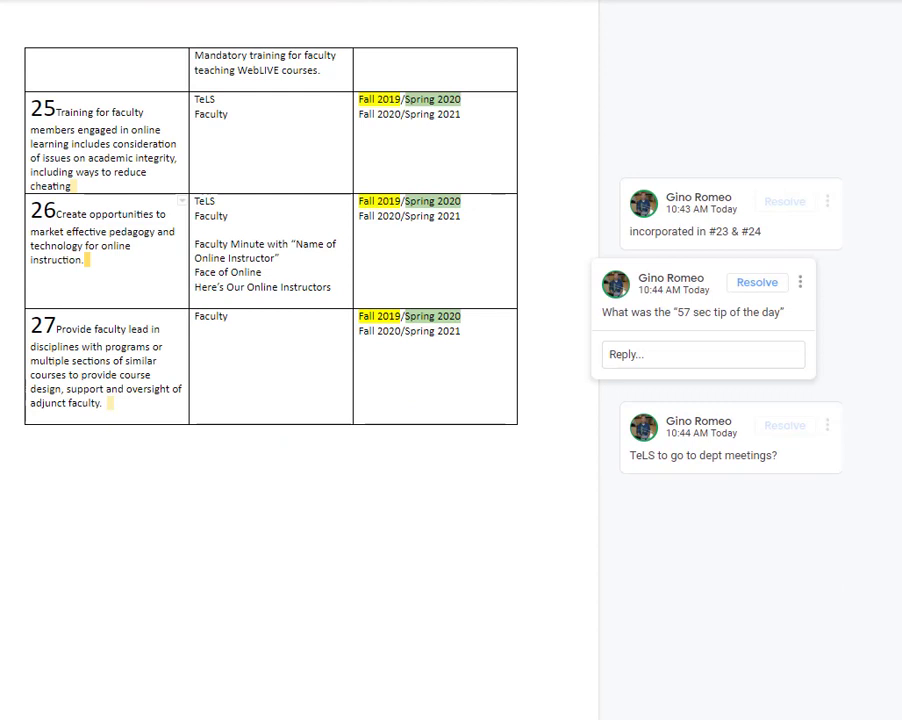